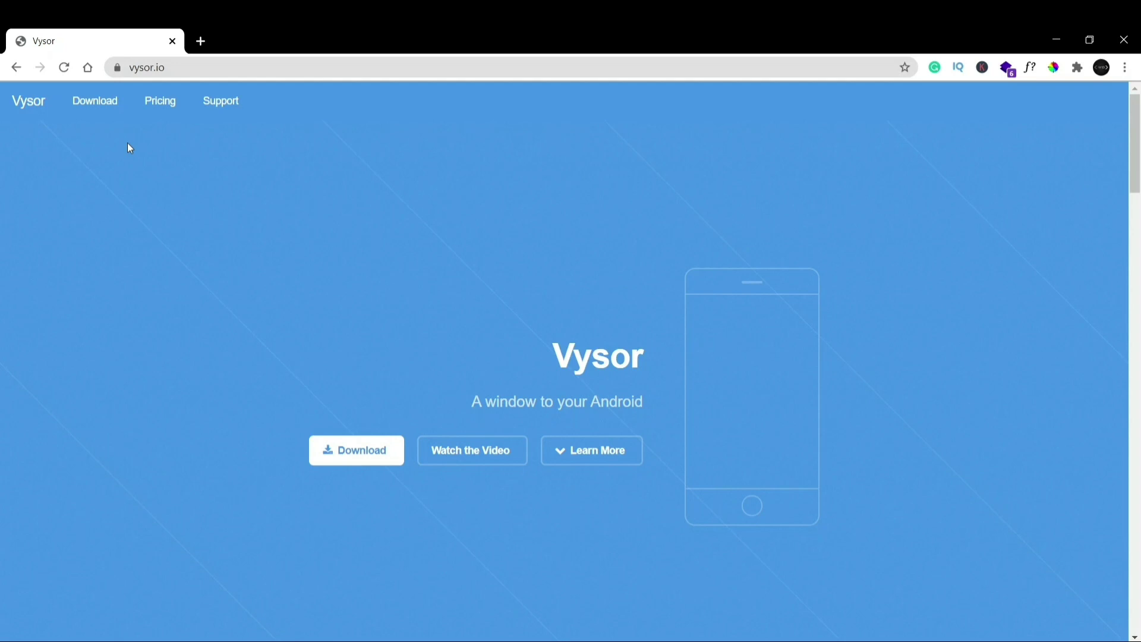
# Scroll through the vysor.io homepage to review it and find the download options
pyautogui.scroll(-6, 133, 137)
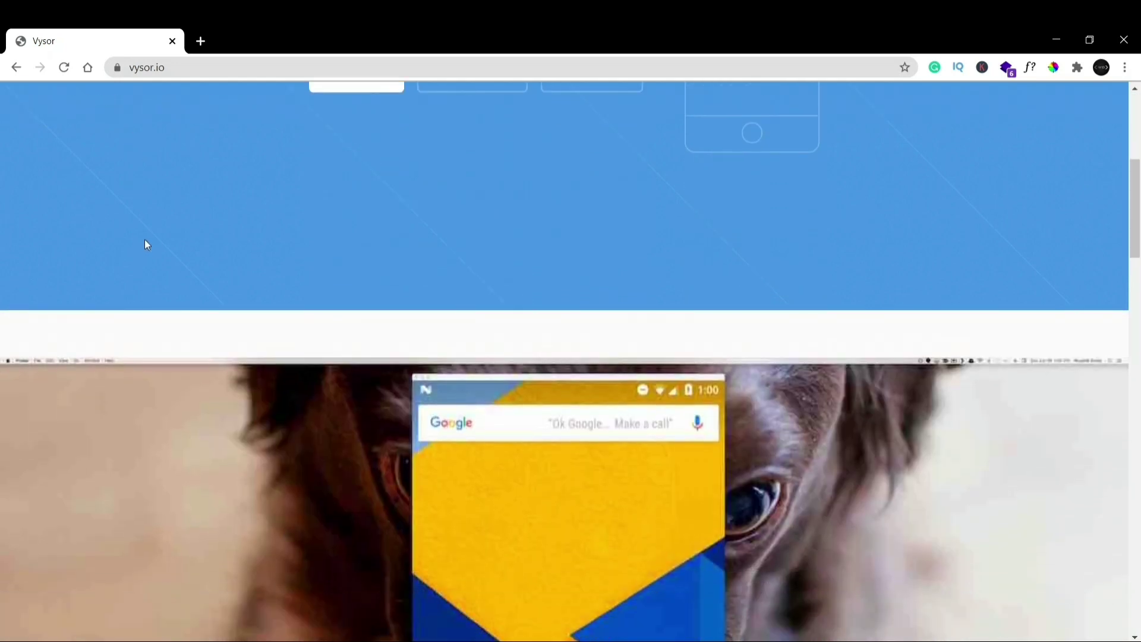
pyautogui.scroll(-7, 145, 244)
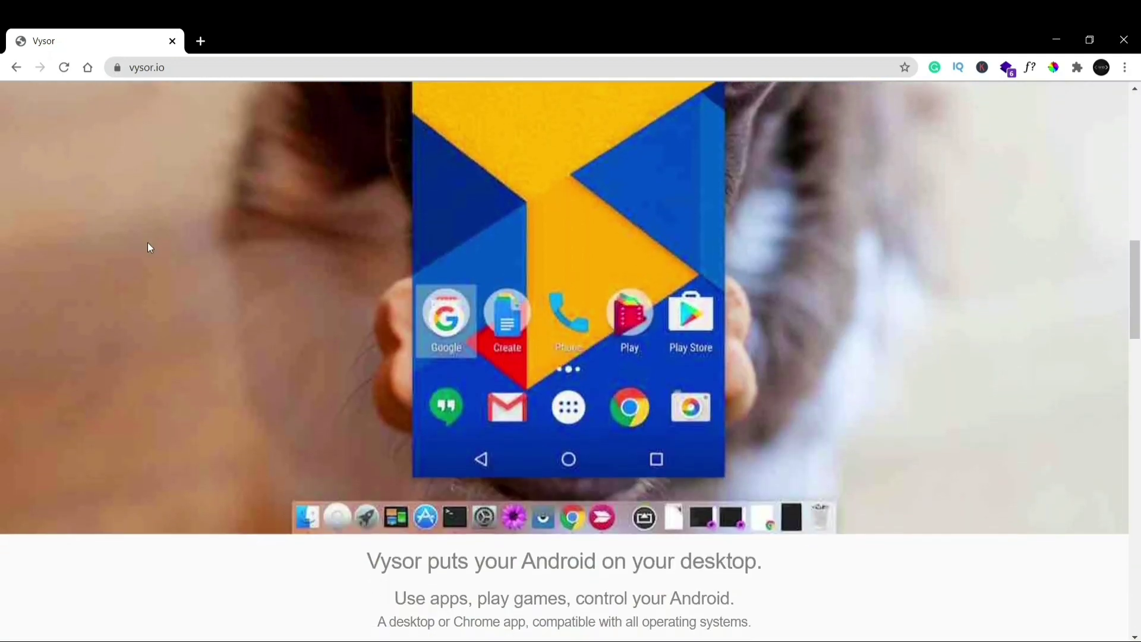
pyautogui.scroll(-2, 147, 242)
pyautogui.scroll(-1, 156, 237)
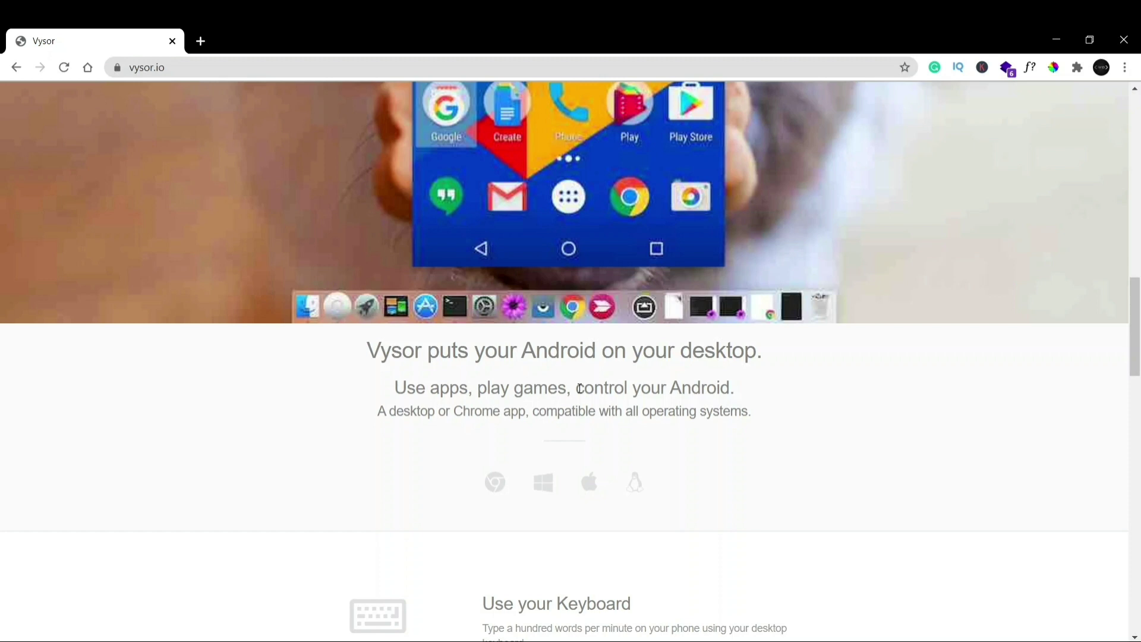
pyautogui.scroll(-10, 579, 388)
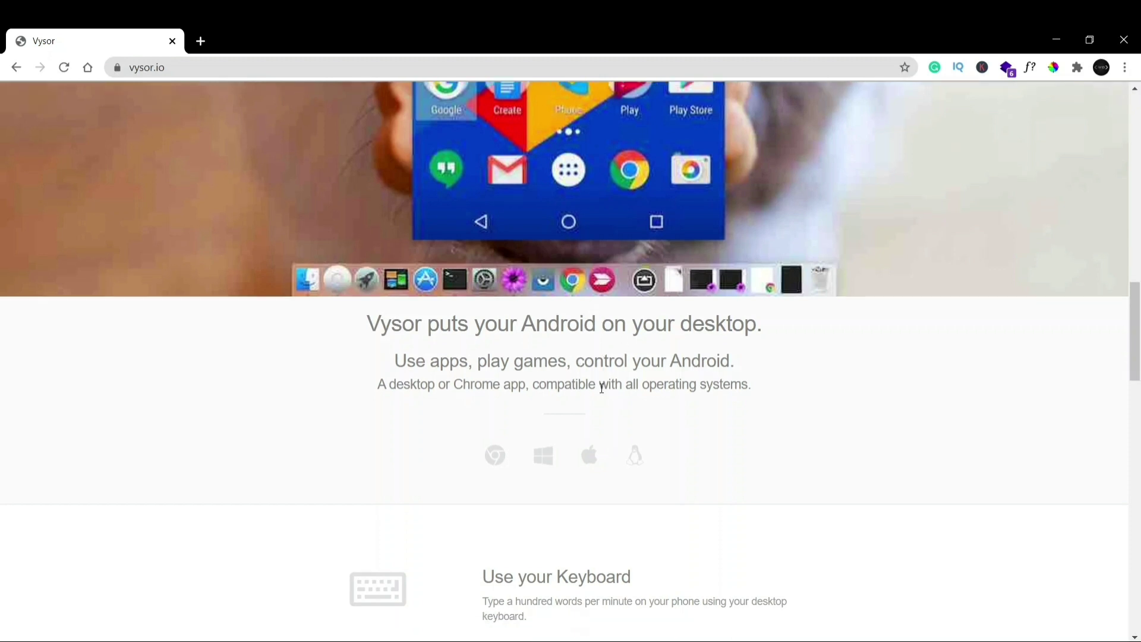
pyautogui.scroll(-2, 572, 414)
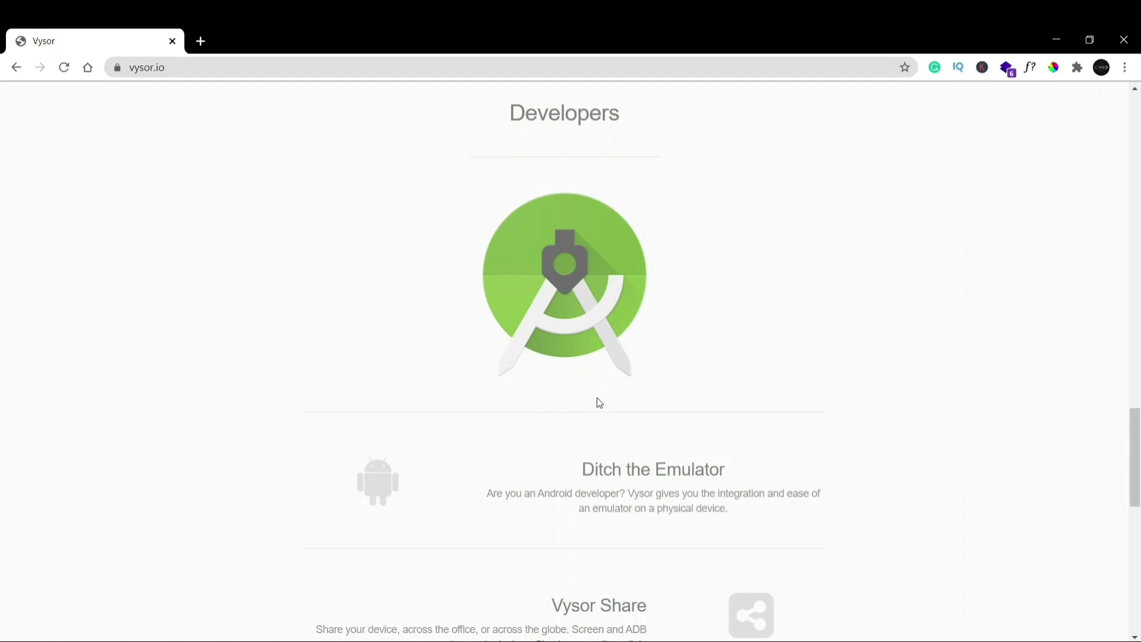
pyautogui.scroll(-9, 659, 463)
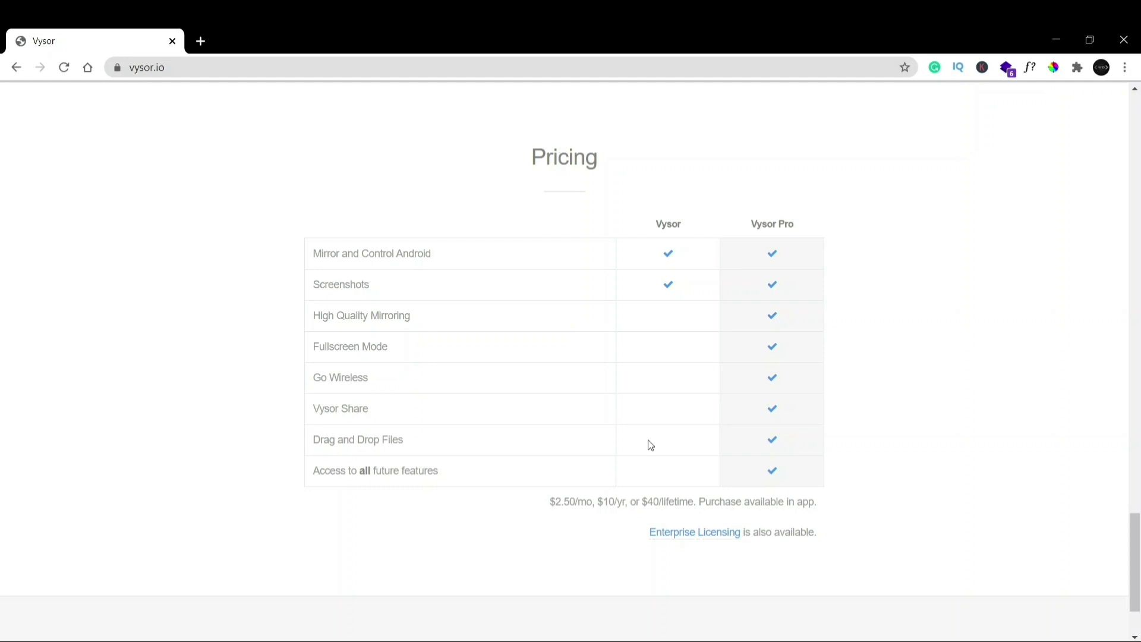
pyautogui.scroll(20, 650, 444)
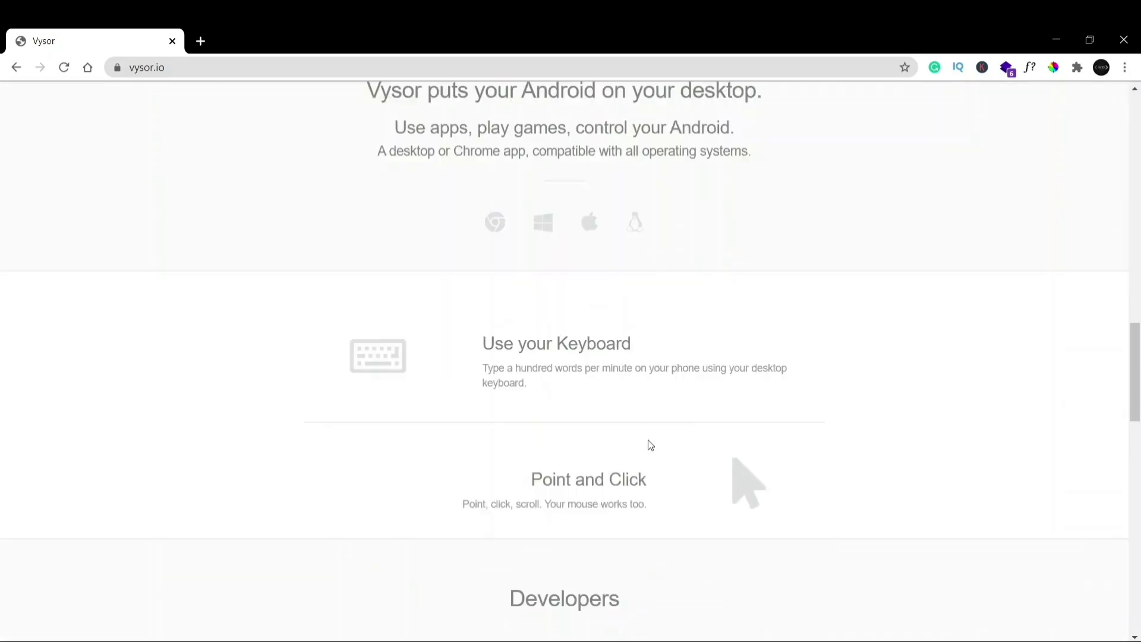
pyautogui.scroll(6, 648, 444)
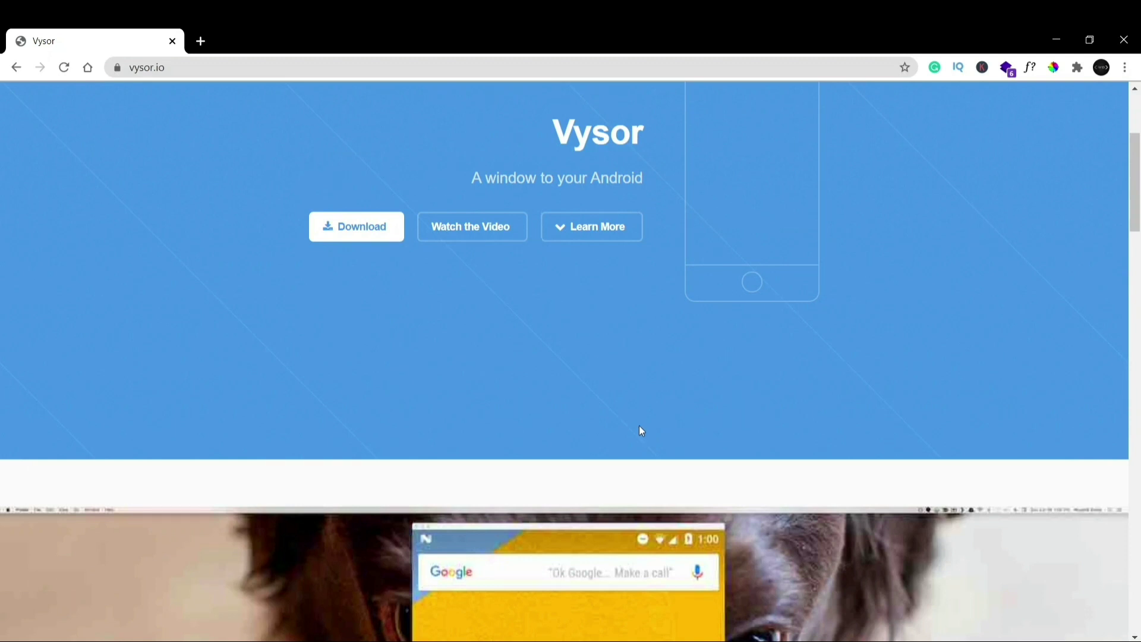
pyautogui.scroll(-6, 642, 431)
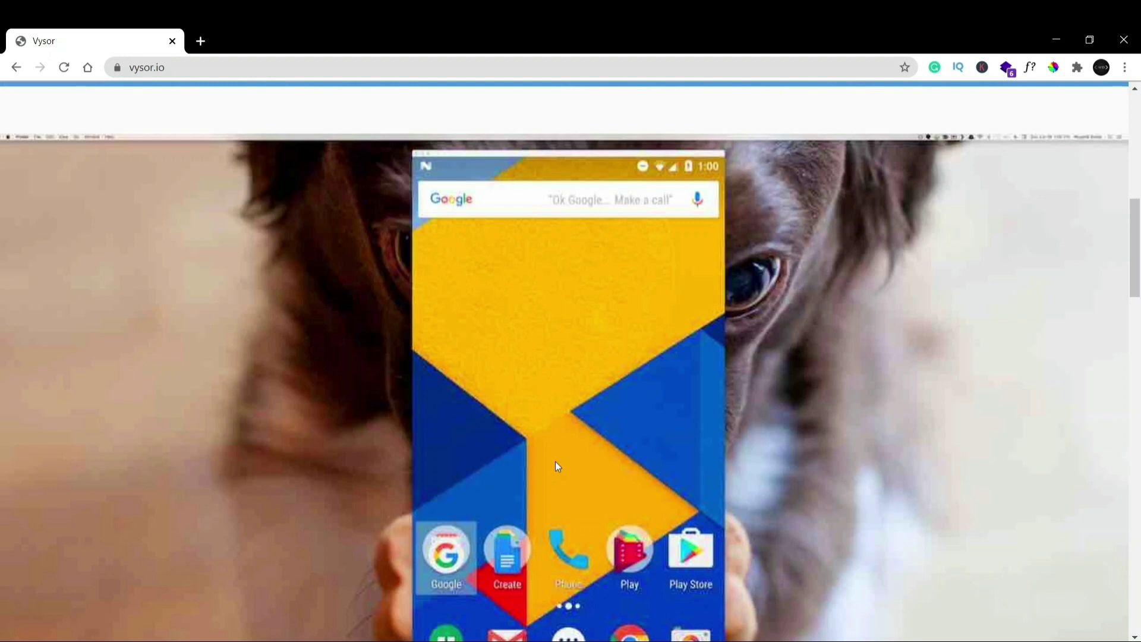
pyautogui.scroll(10, 555, 461)
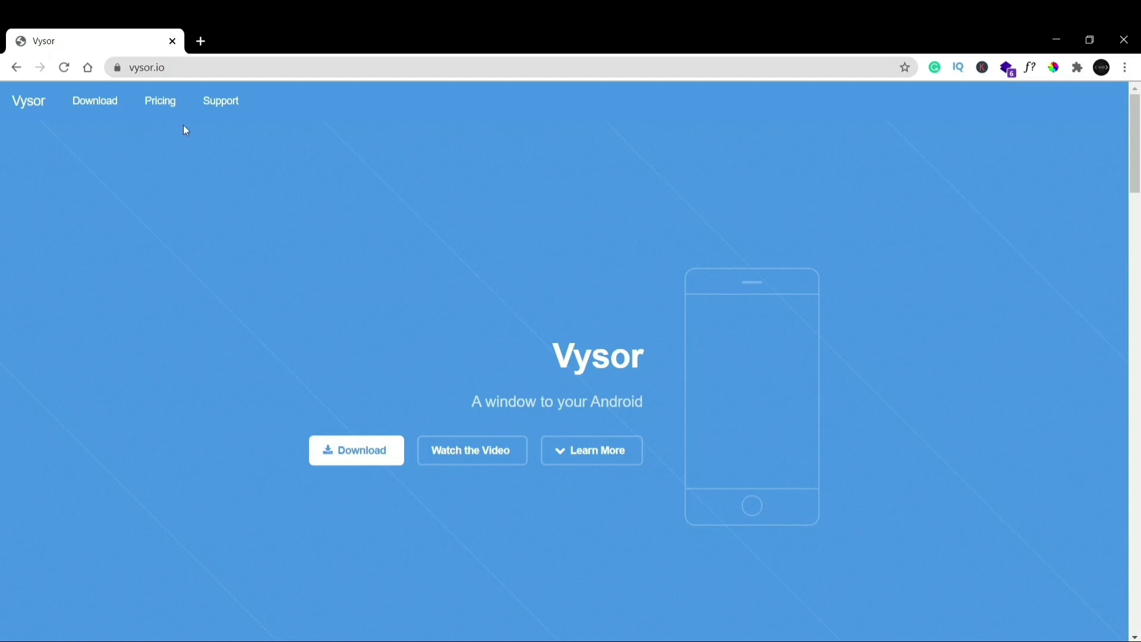
# Start the Vysor for Windows download from vysor.io, then cancel it
pyautogui.click(172, 67)
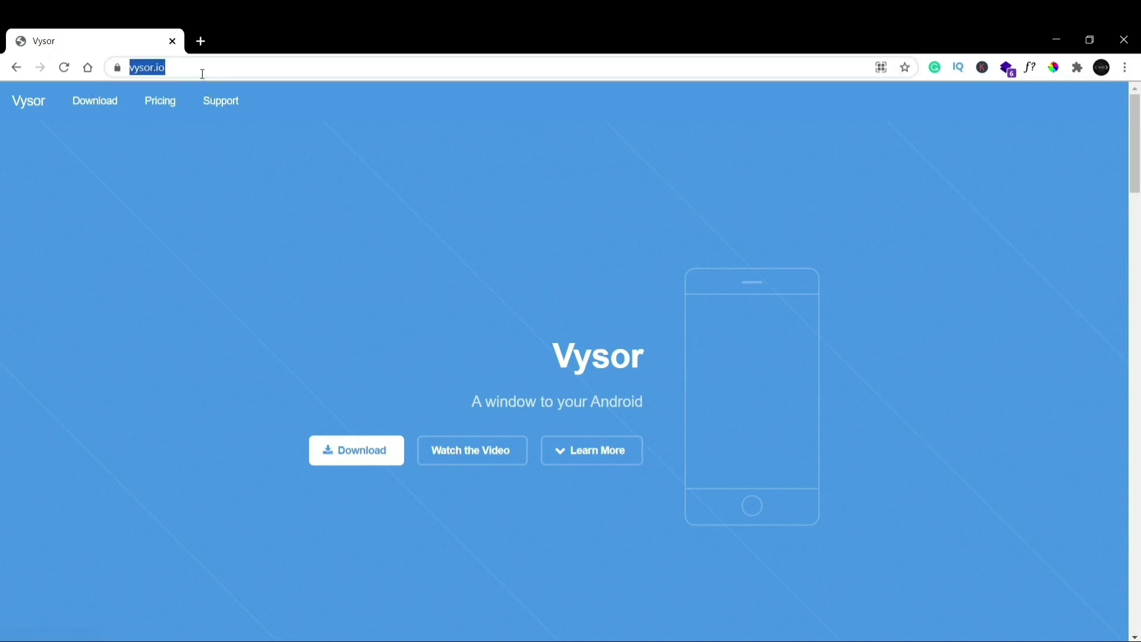
pyautogui.click(237, 211)
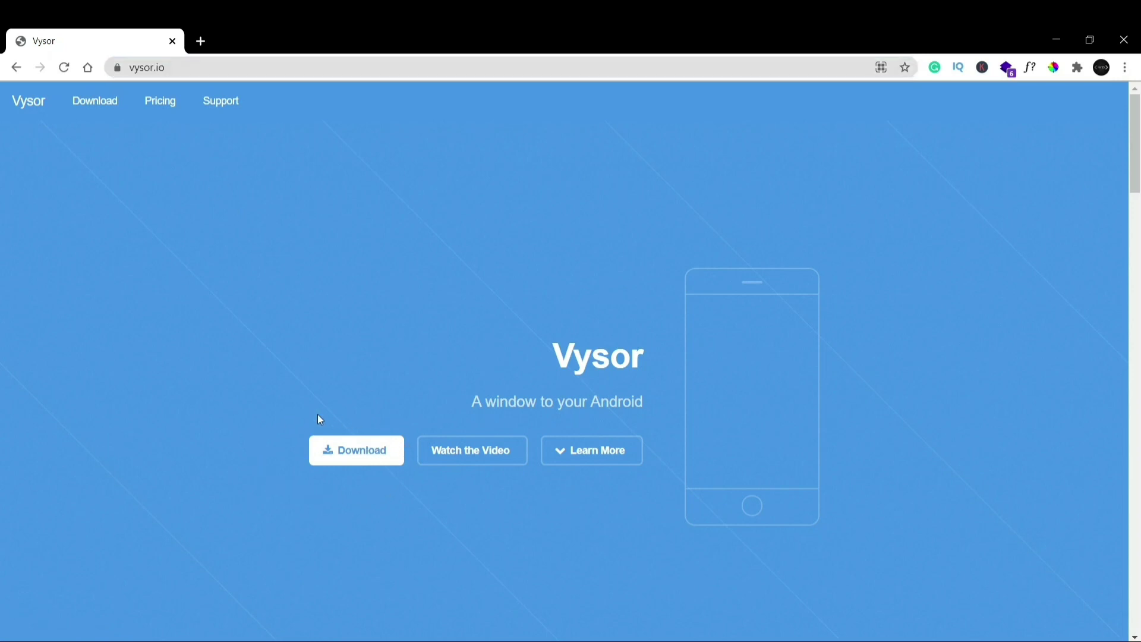
pyautogui.click(355, 452)
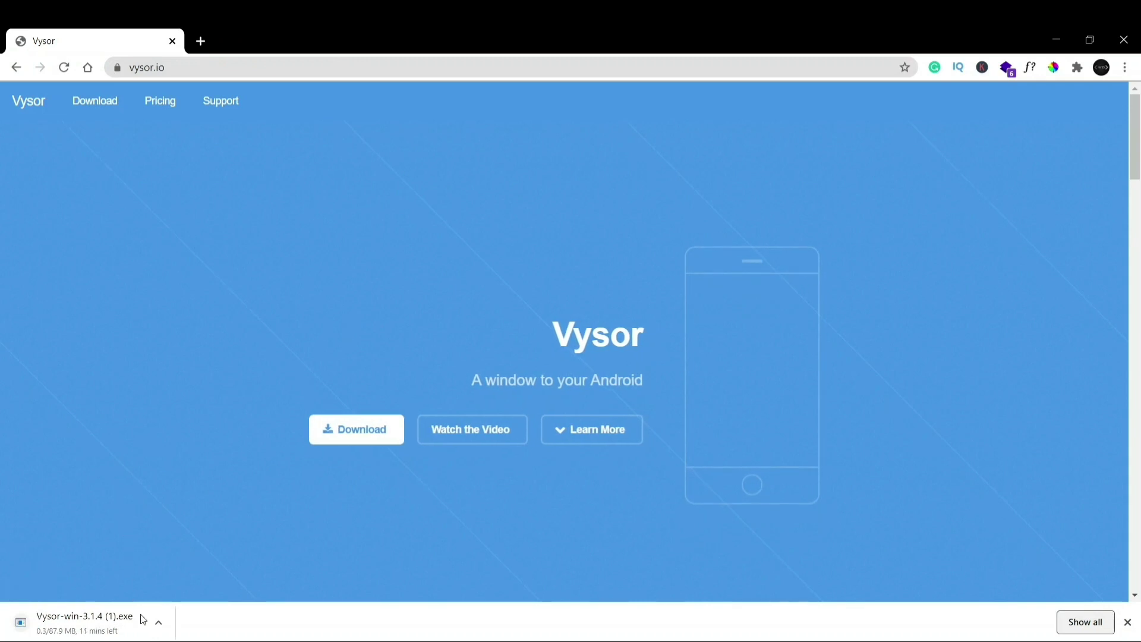
pyautogui.click(159, 624)
pyautogui.click(181, 604)
# Run Vysor-win-3.1.4 from the Downloads folder to open Vysor Free 3.2.30
pyautogui.moveTo(89, 640)
pyautogui.click(92, 597)
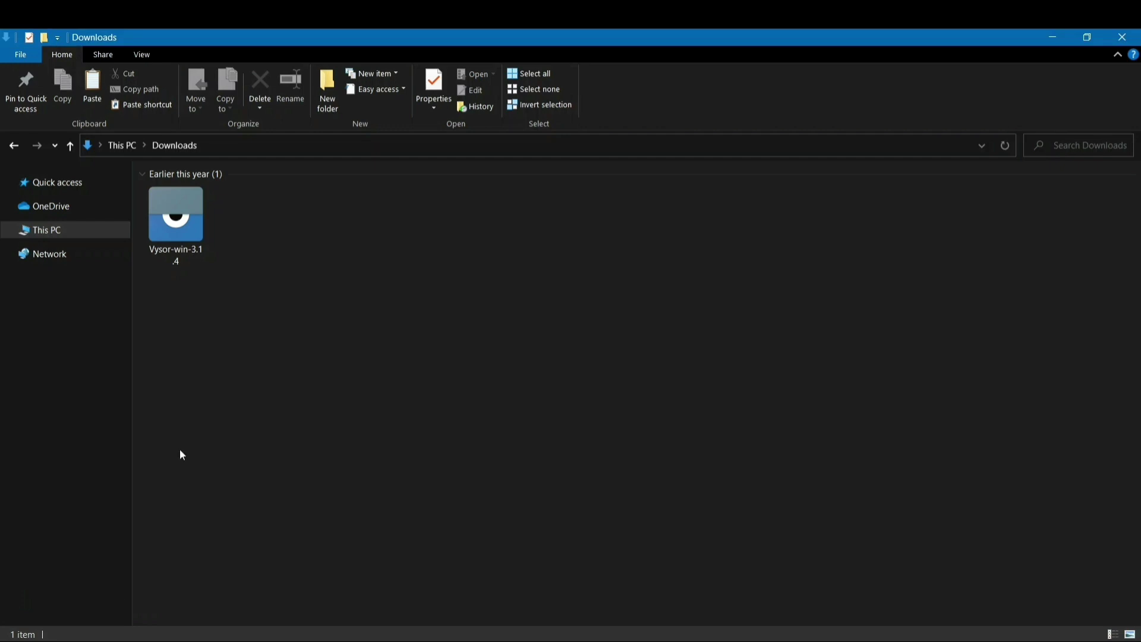
pyautogui.click(189, 249)
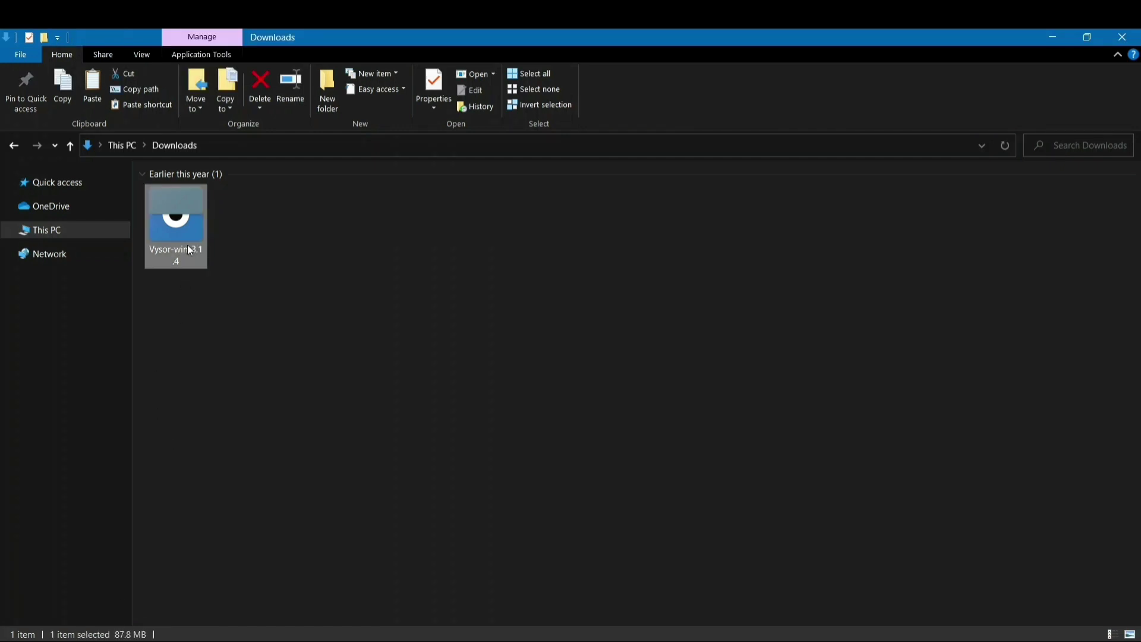
pyautogui.doubleClick(190, 251)
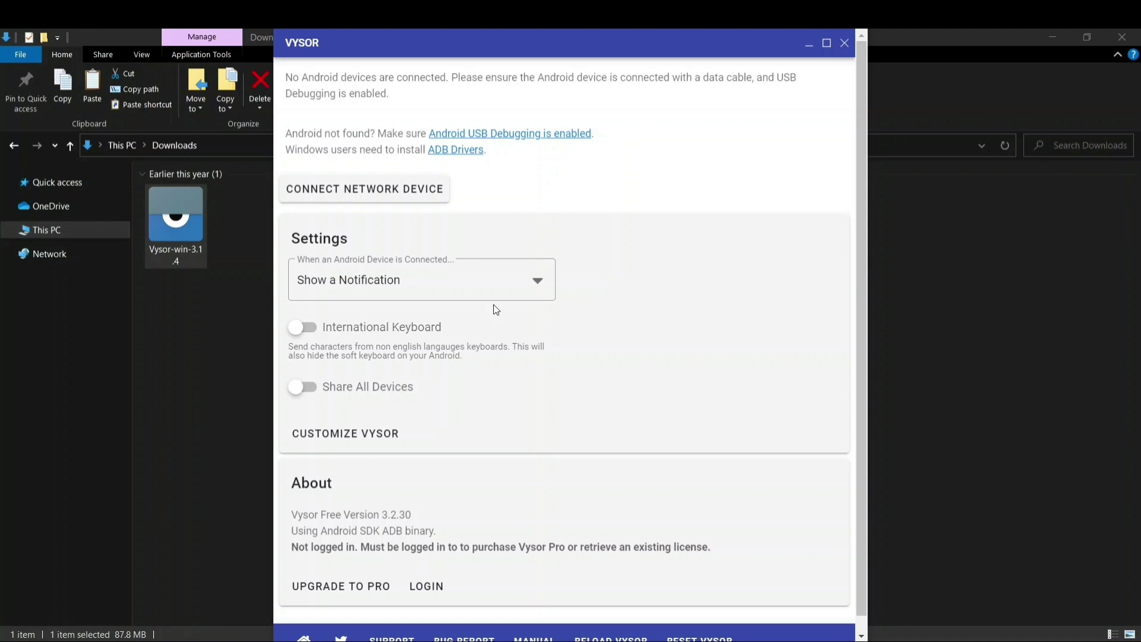
# Follow Vysor's 'ADB Drivers' link to the adb.clockworkmod.com page in Chrome
pyautogui.click(450, 152)
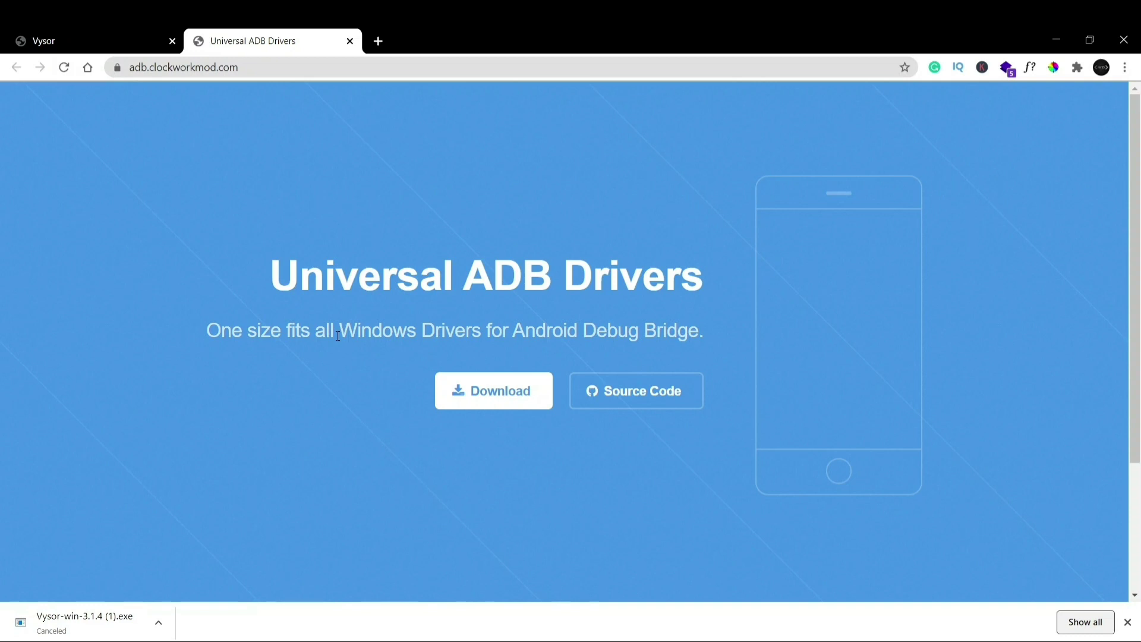
# Download the Universal ADB Drivers .msi, reload Vysor to 4.0.29, and open the installer
pyautogui.click(475, 404)
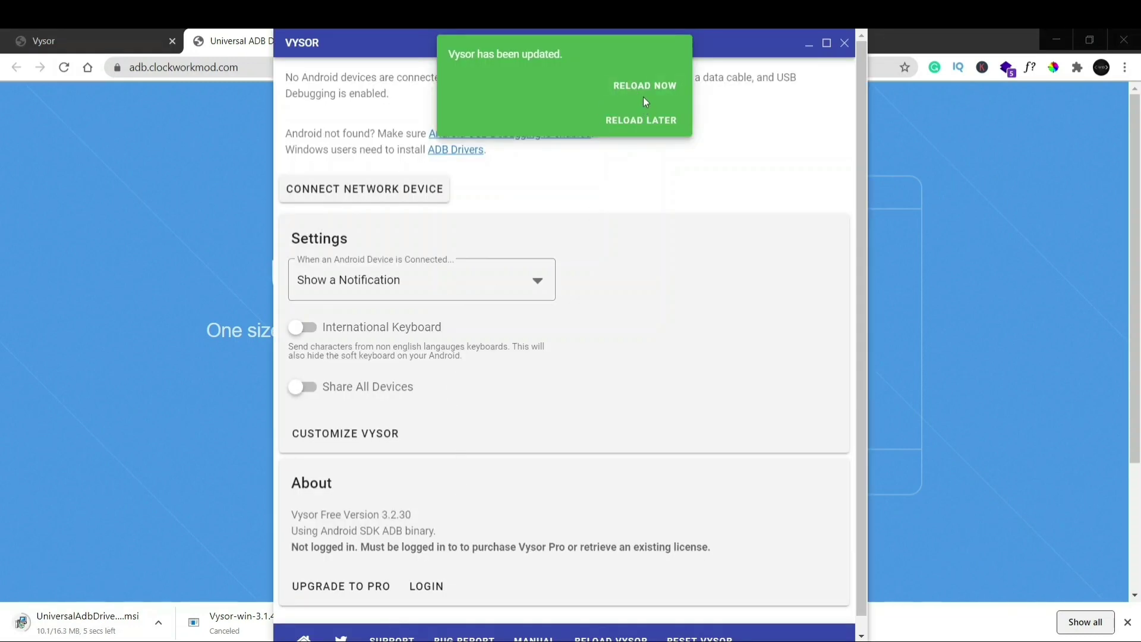
pyautogui.click(651, 89)
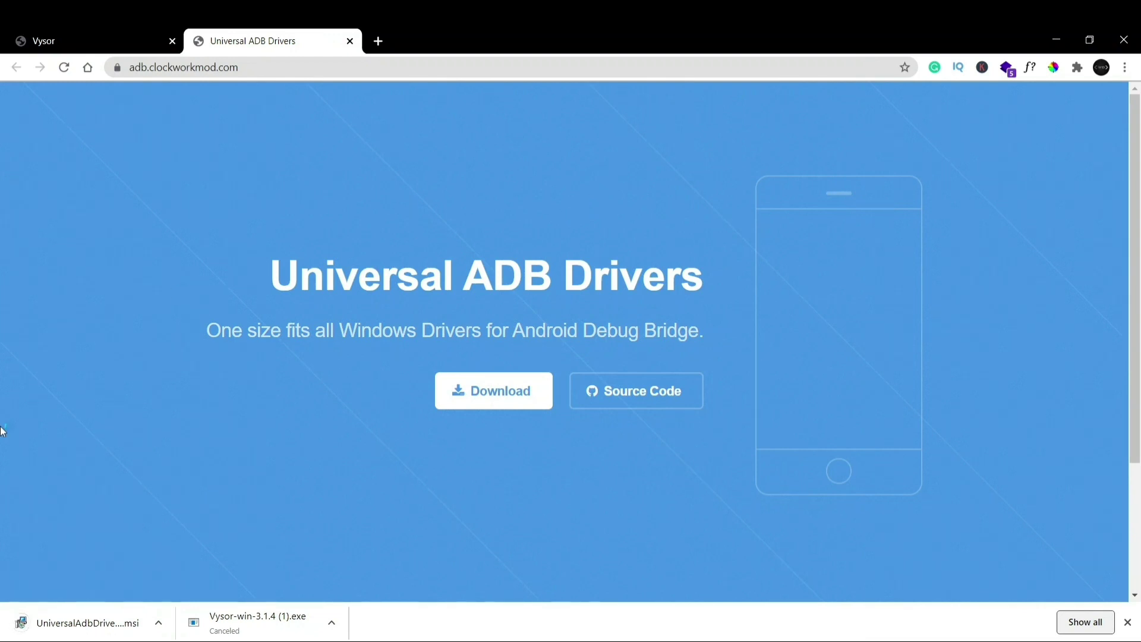
pyautogui.click(95, 621)
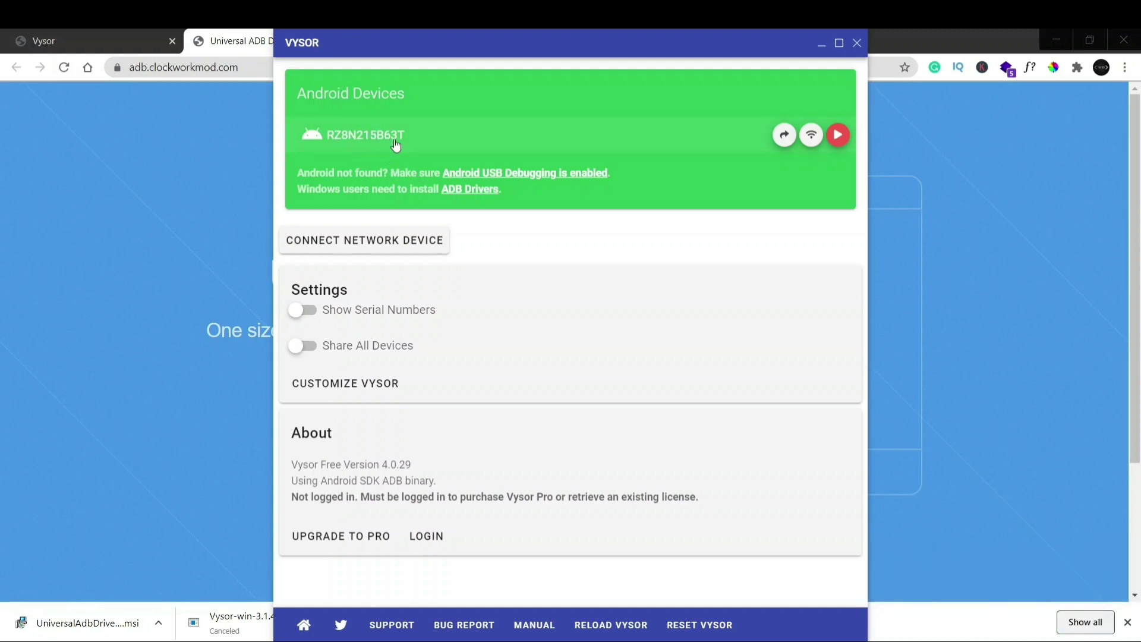
# Mirror the SM M315F phone, swipe to the app drawer and back home, then close the mirror
pyautogui.click(837, 137)
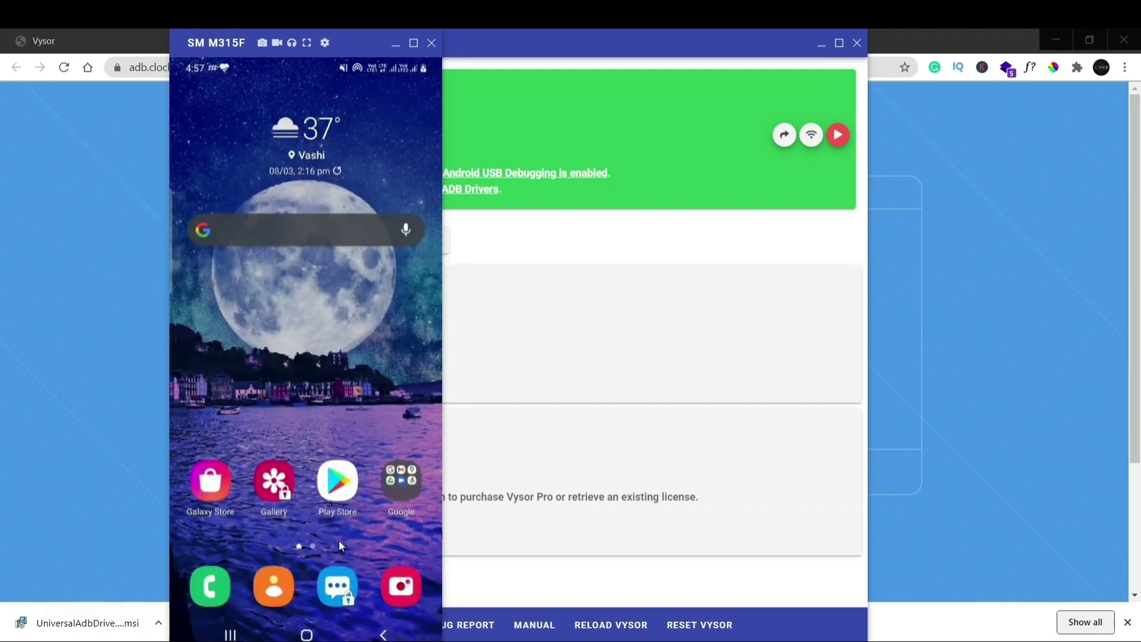
pyautogui.moveTo(340, 544); pyautogui.dragTo(373, 232)
pyautogui.moveTo(366, 278); pyautogui.dragTo(359, 468)
pyautogui.click(431, 43)
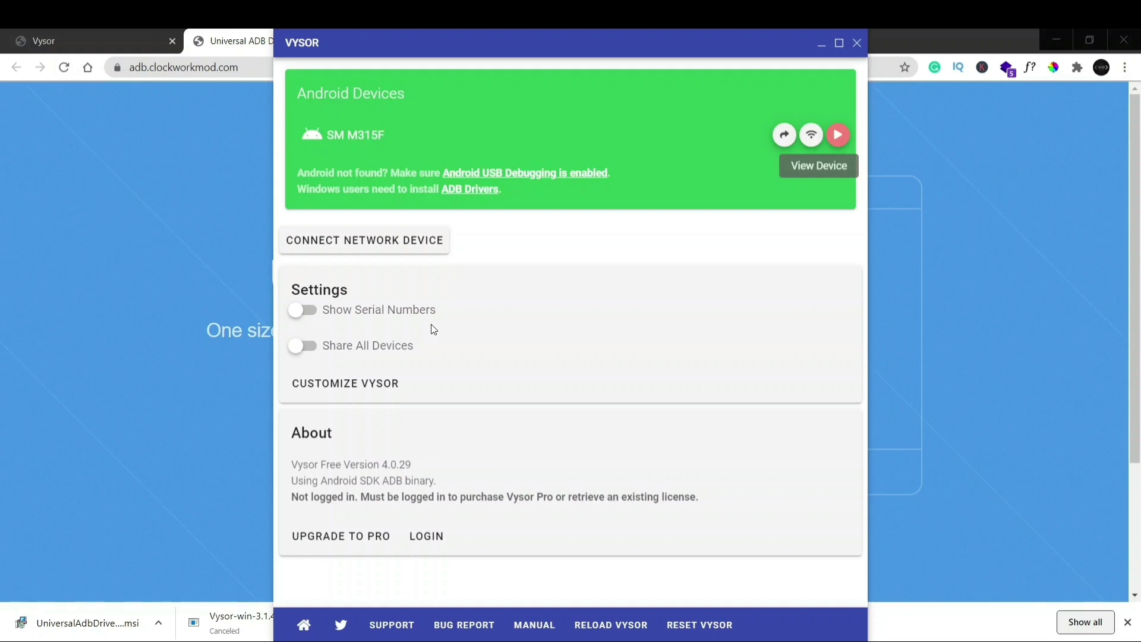
# Launch UniversalAdbDriverSetup.msi from Chrome's download bar
pyautogui.click(190, 302)
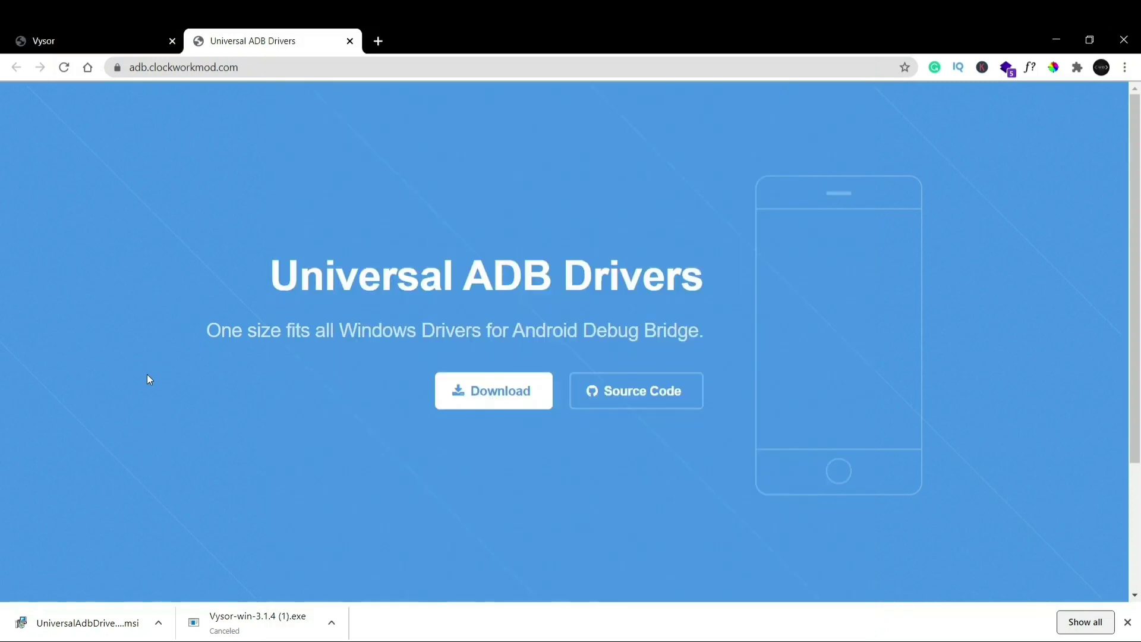
pyautogui.click(80, 621)
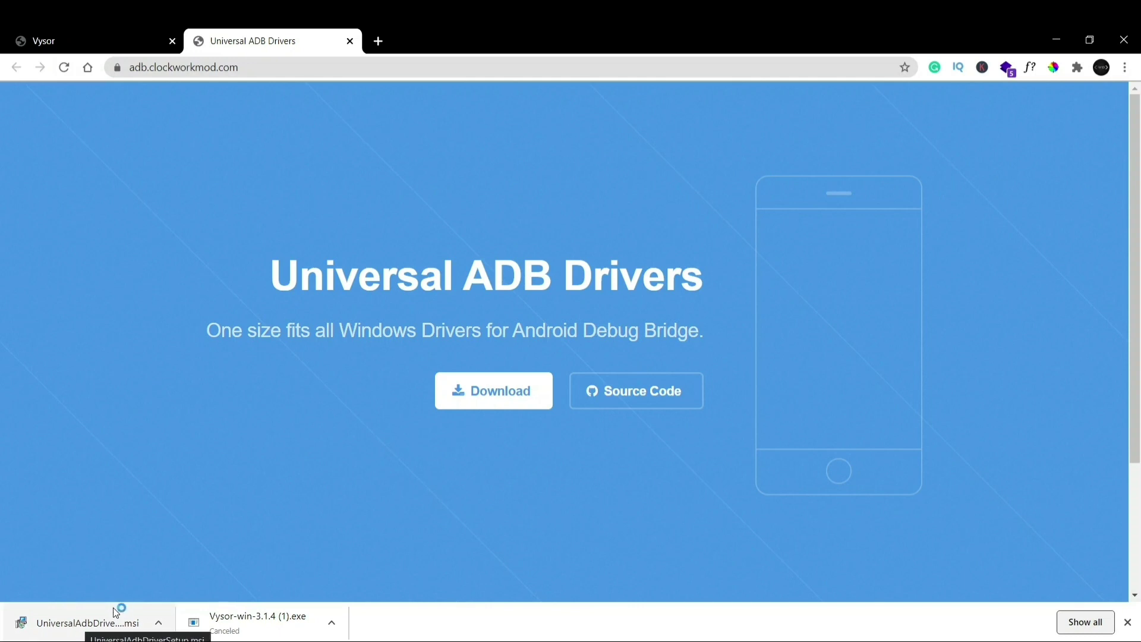
pyautogui.click(109, 623)
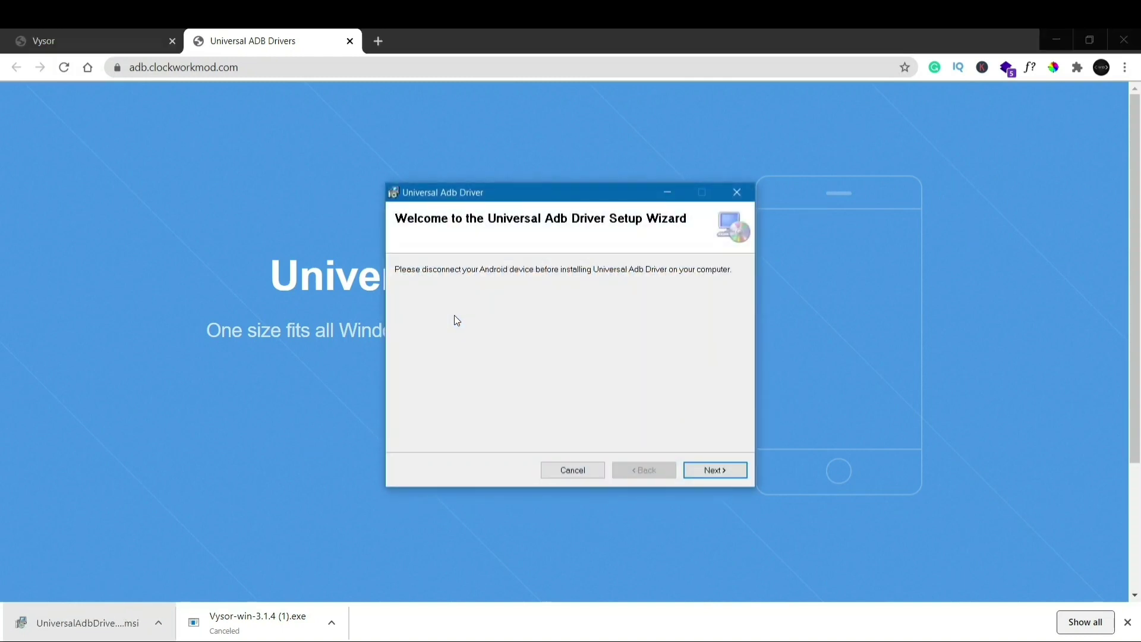
# Install the Universal Adb Driver for everyone into the default Program Files (x86)\ClockworkMod folder
pyautogui.click(707, 477)
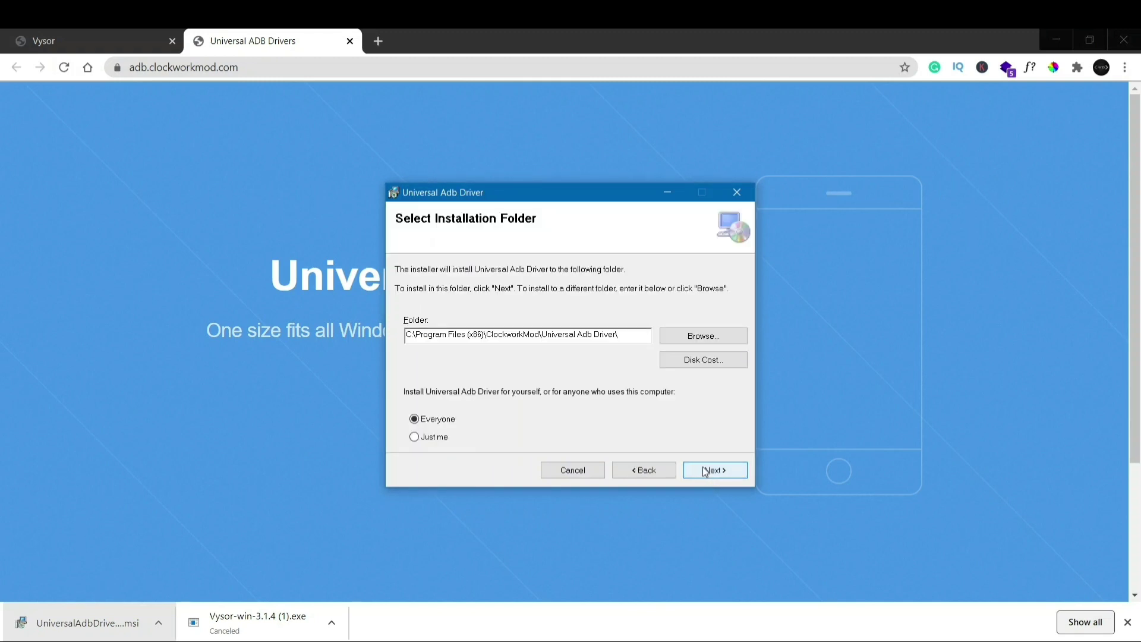
pyautogui.click(706, 471)
pyautogui.click(705, 471)
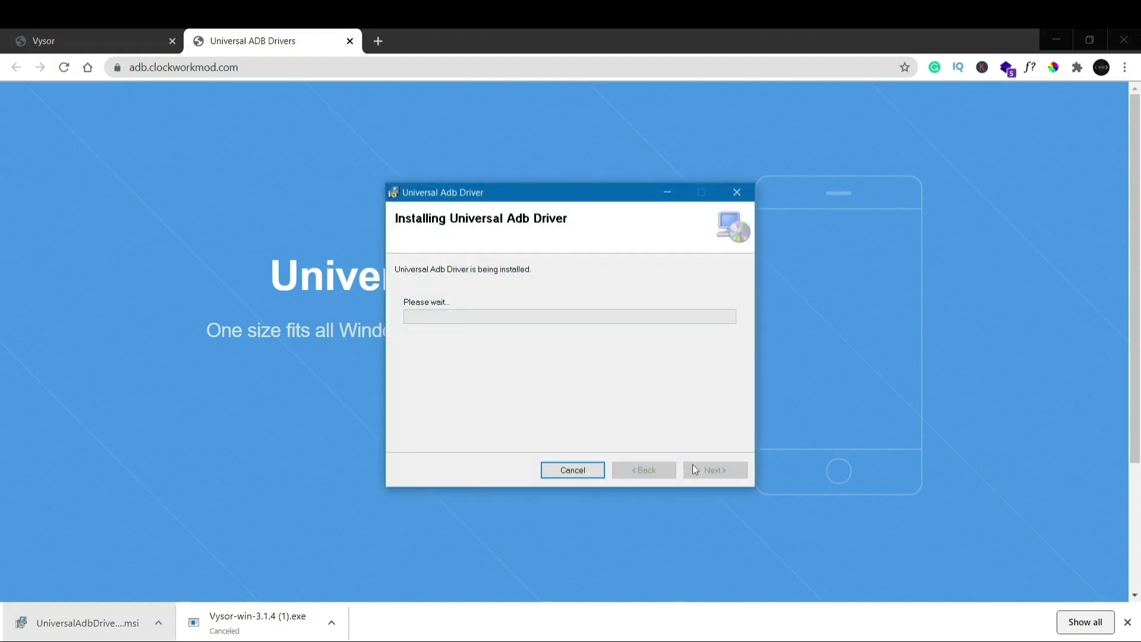